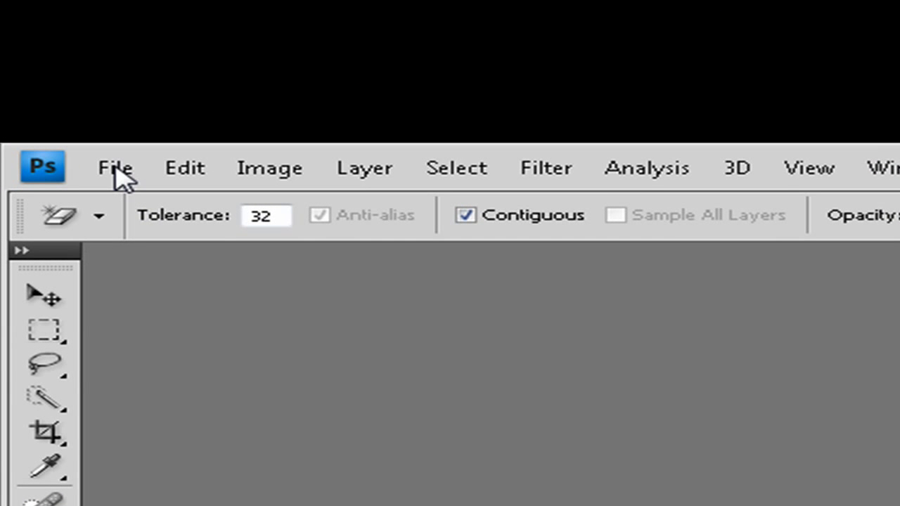
- Show Photoshop's File menu with no document loaded
left_click(41, 60)
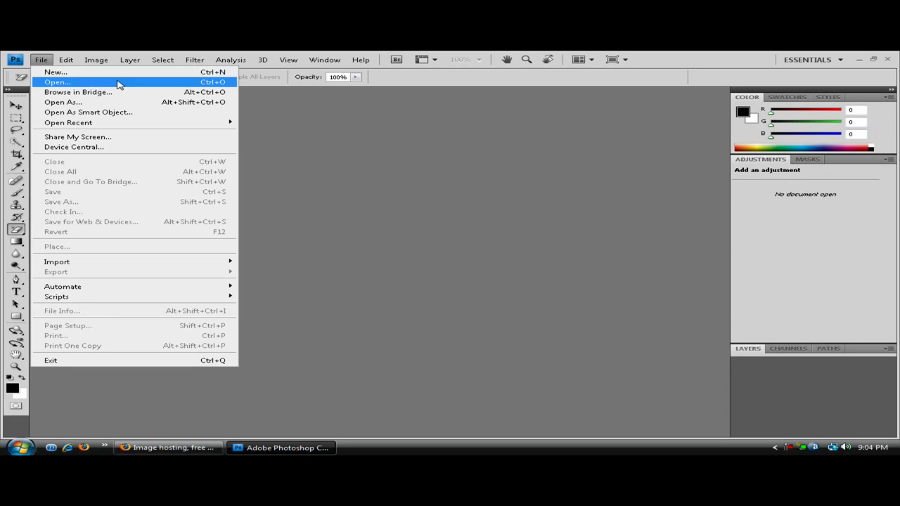
- Open WMG.jpg from the Desktop in Photoshop
left_click(118, 84)
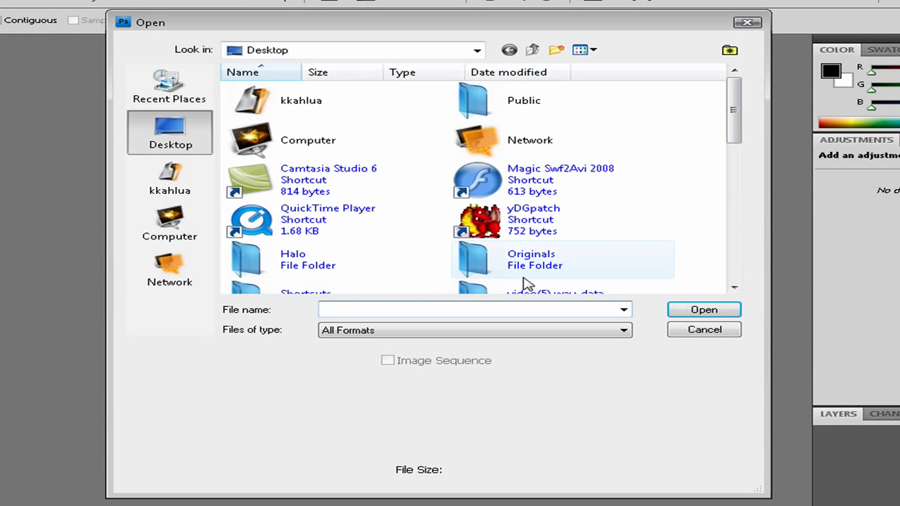
left_click_drag(738, 138, 748, 271)
left_click(334, 286)
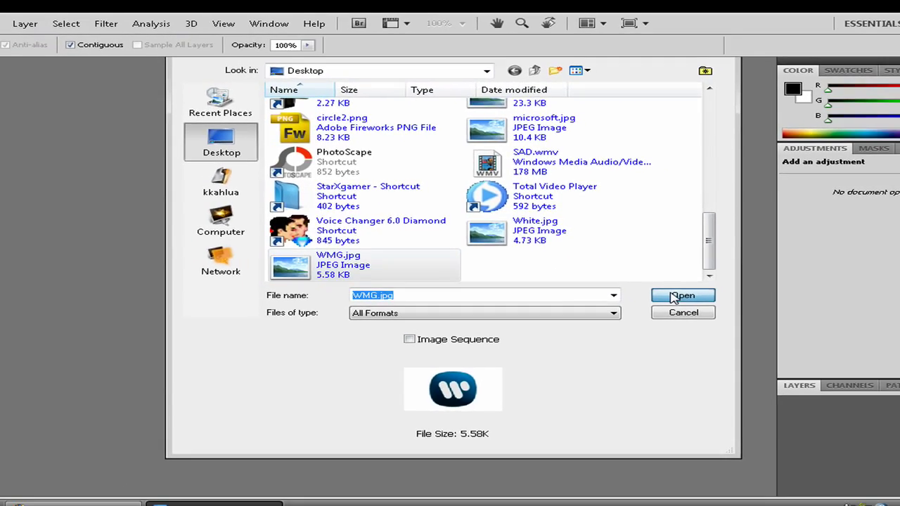
left_click(688, 314)
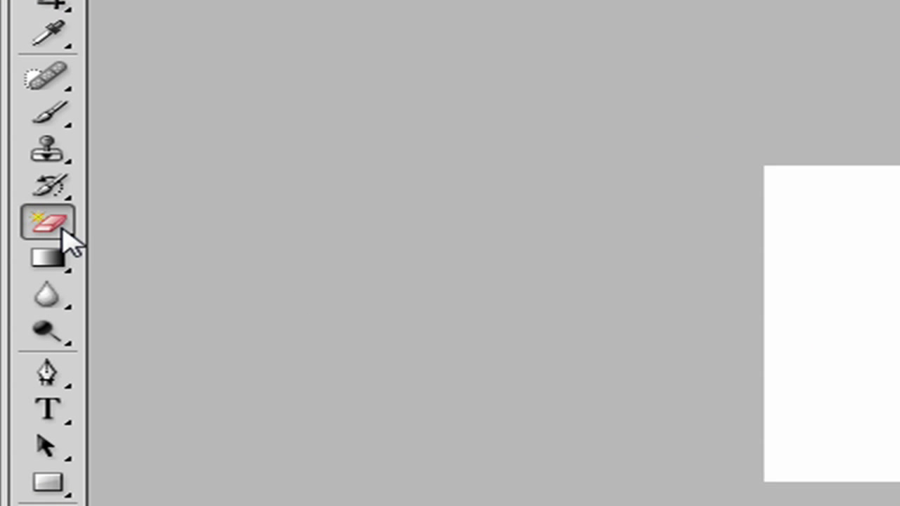
- Switch to the Magic Eraser Tool and erase the logo's white background
left_click(56, 229)
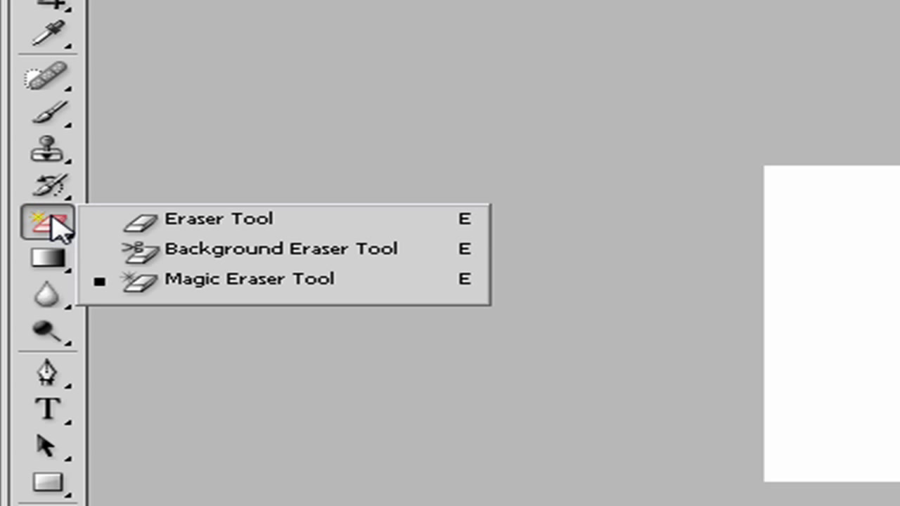
left_click(225, 280)
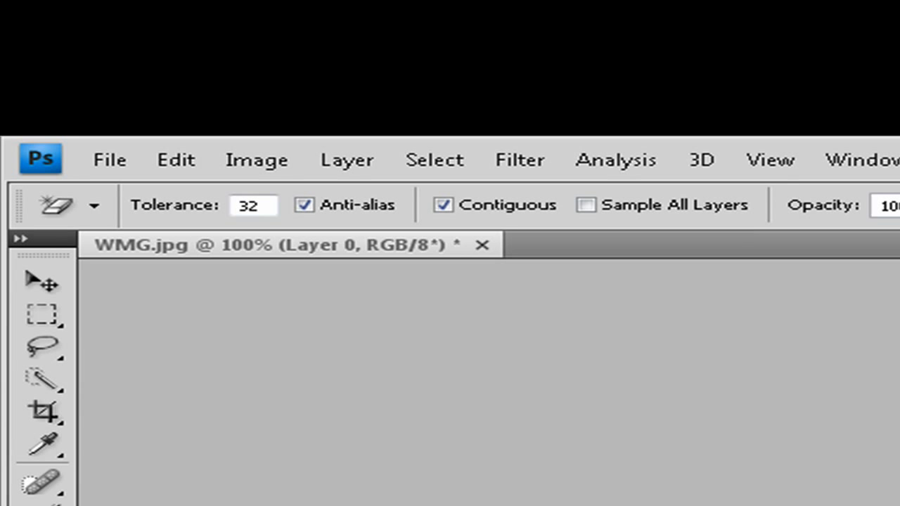
- Start Save As for the logo with PNG chosen as the format
left_click(111, 163)
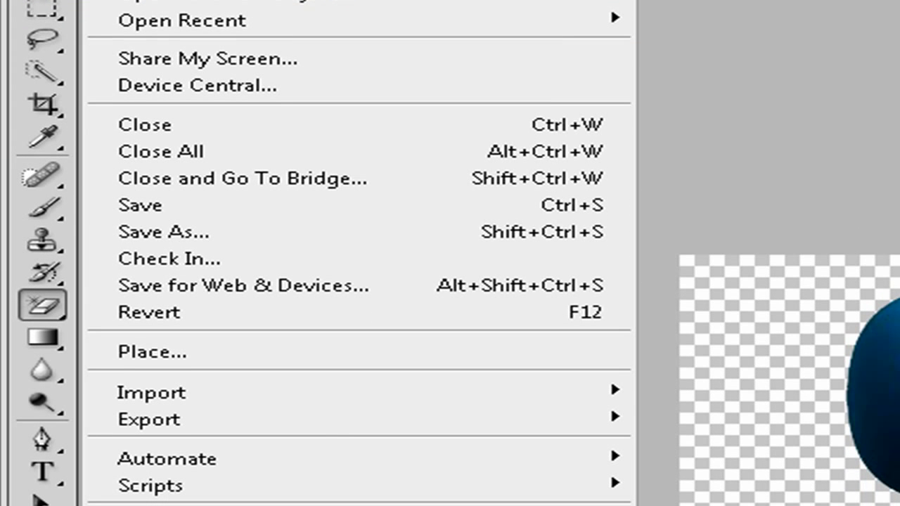
left_click(280, 237)
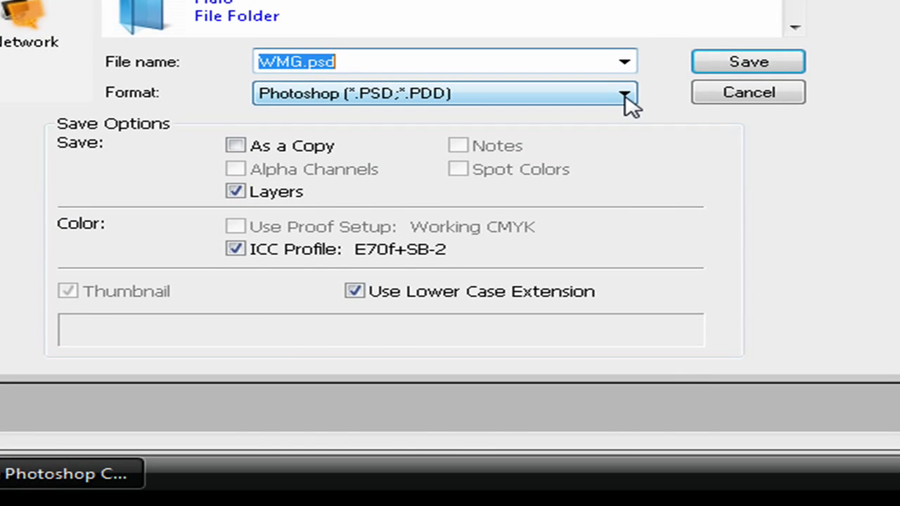
left_click(543, 308)
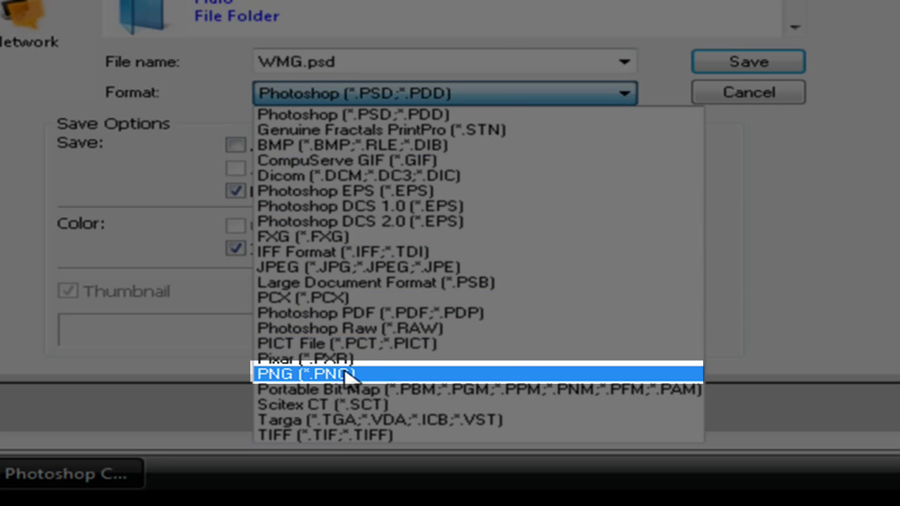
left_click(344, 375)
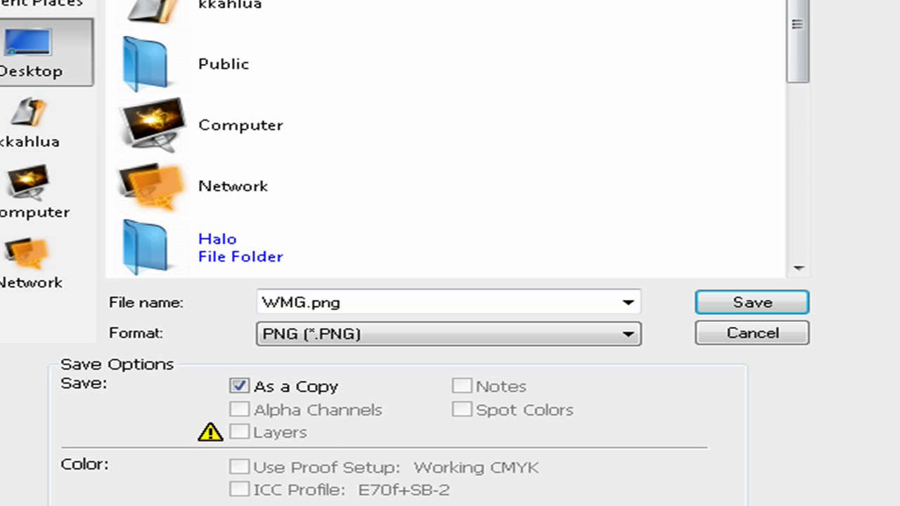
- Save the copy as WMG.png with the Interlaced PNG option
left_click(732, 303)
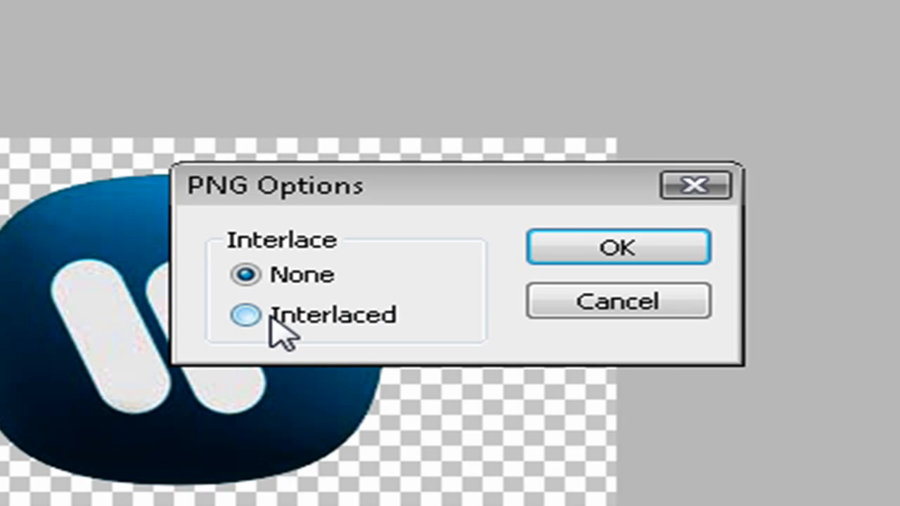
left_click(246, 317)
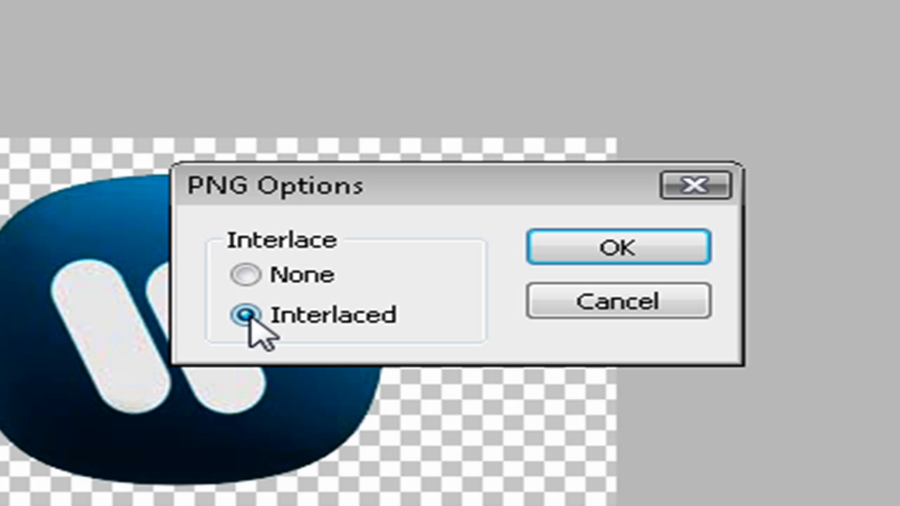
left_click(597, 250)
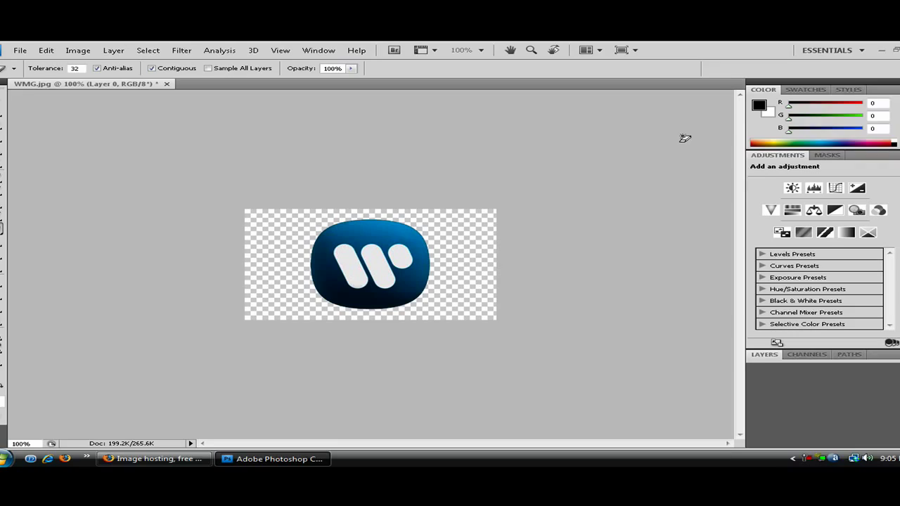
- Minimize Photoshop to view WMG.png beside WMG.jpg on the desktop
left_click(860, 60)
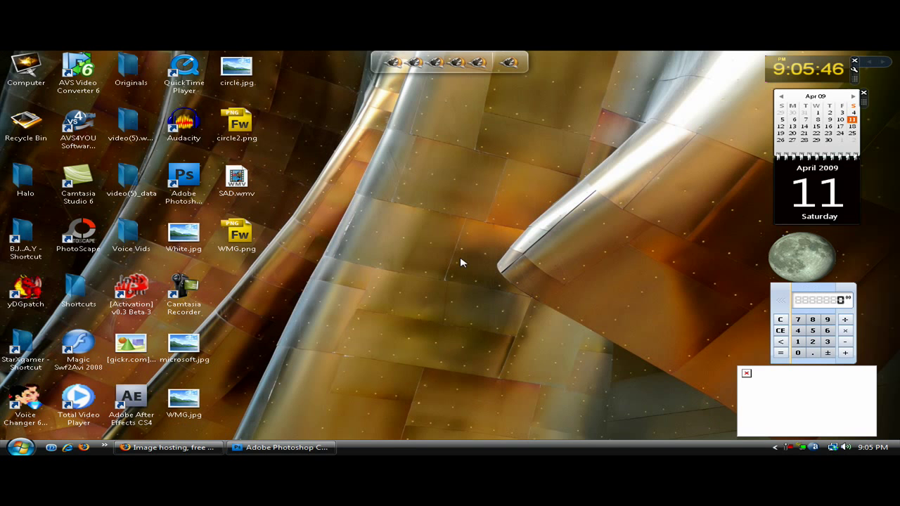
left_click_drag(236, 236, 443, 228)
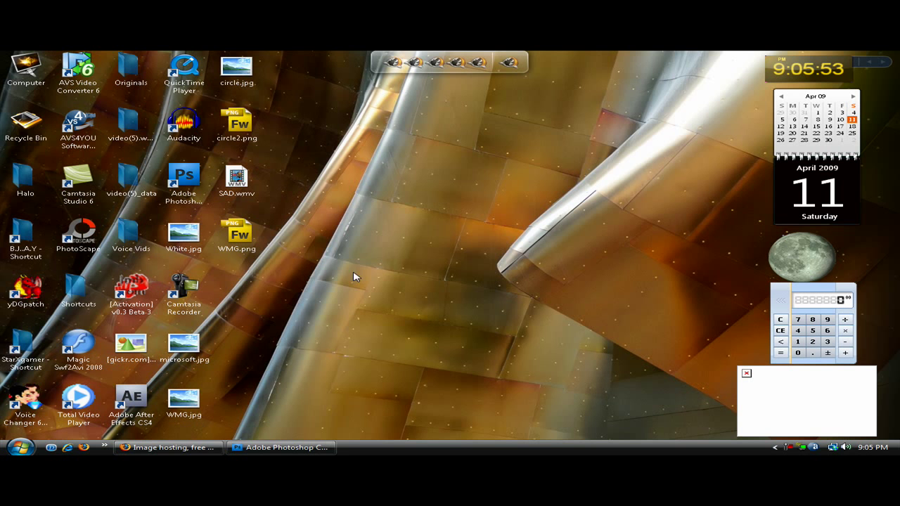
- Return to Firefox and go to the Photobucket album page
left_click(155, 448)
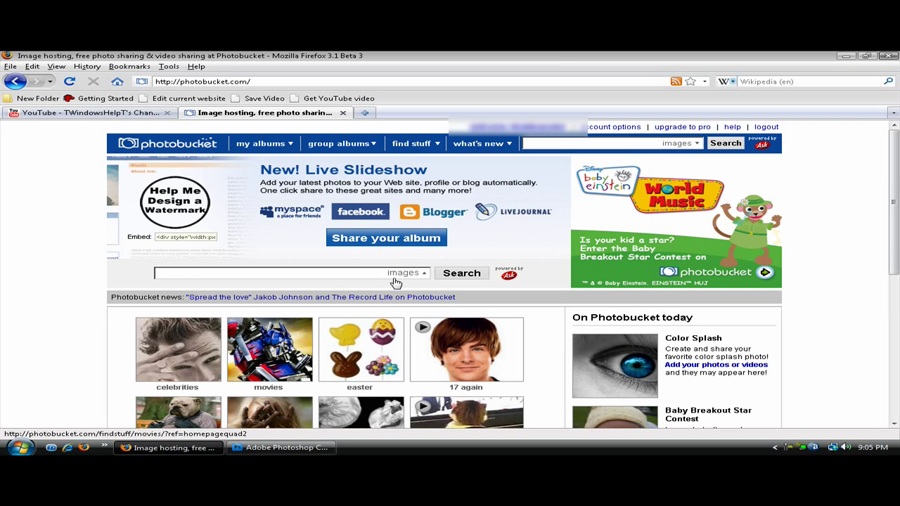
left_click(499, 127)
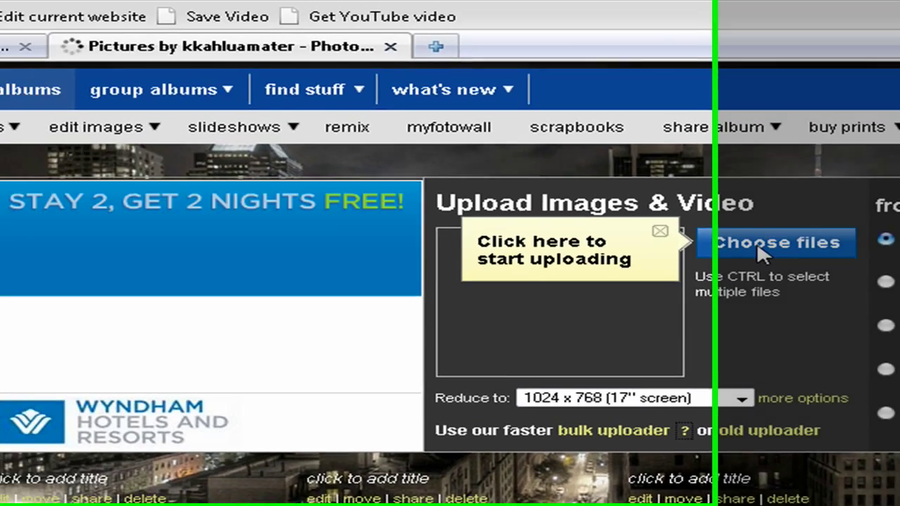
- Upload WMG.png from the desktop to the Photobucket album
left_click(470, 184)
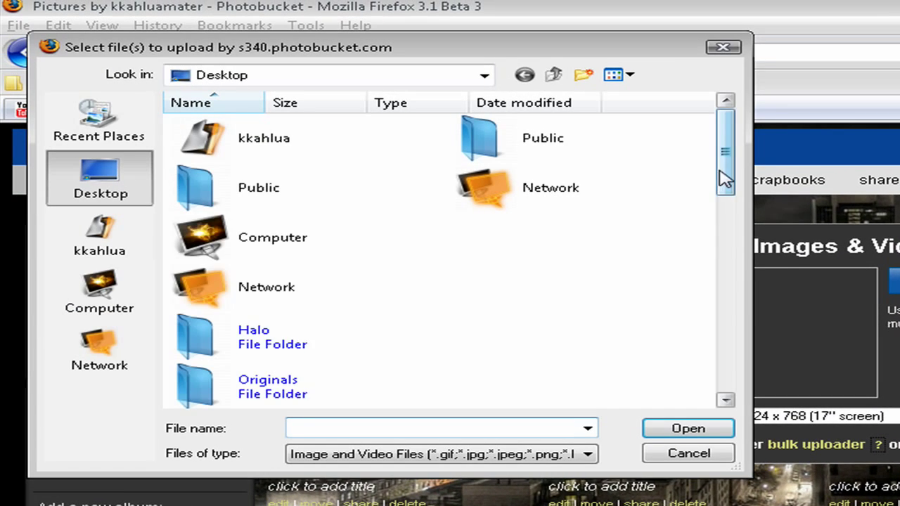
left_click_drag(721, 173, 767, 366)
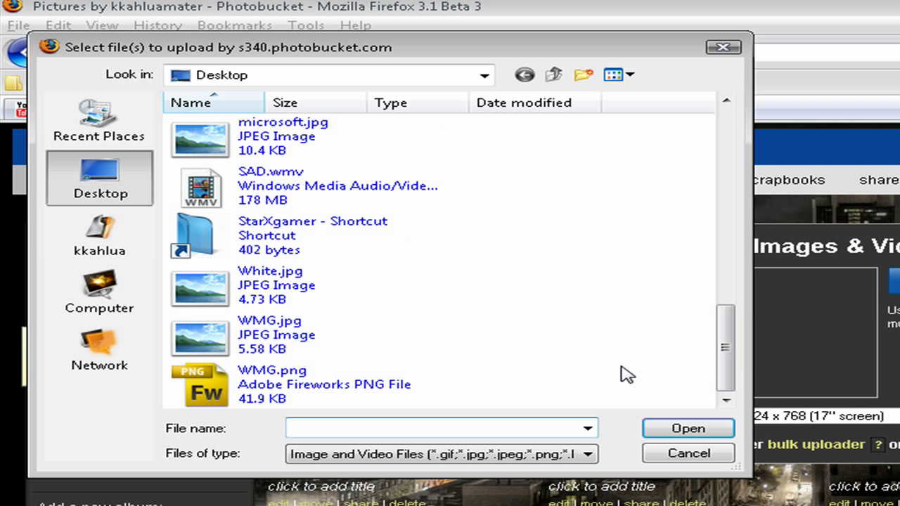
left_click(274, 392)
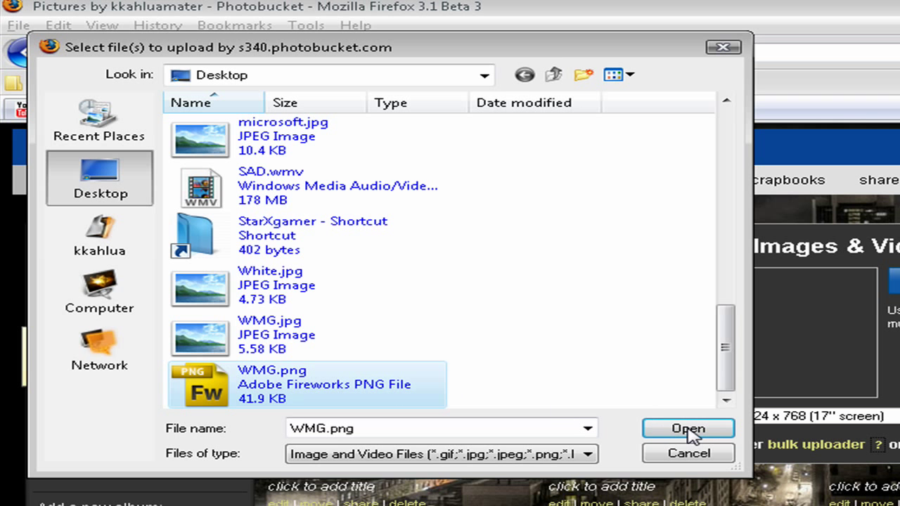
left_click(689, 430)
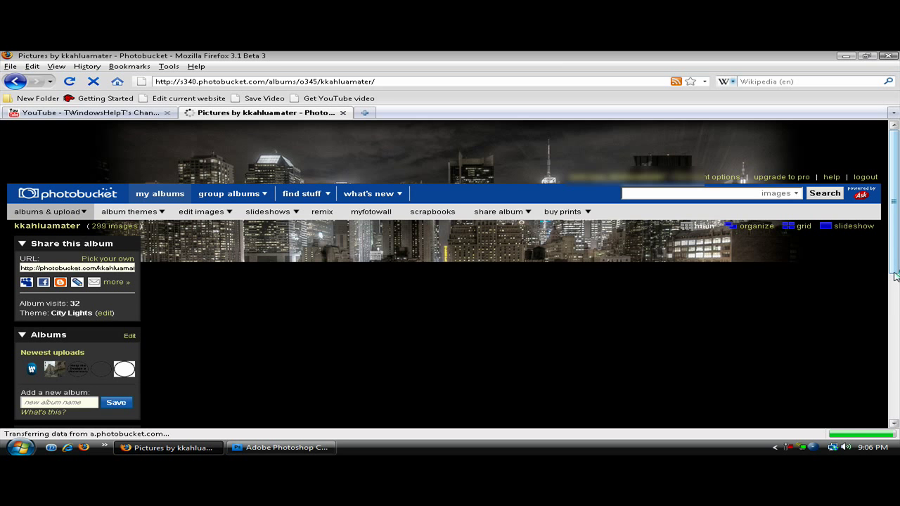
- Scroll down the album and open the WMG.png thumbnail's page
scroll(896, 277, "down", 3)
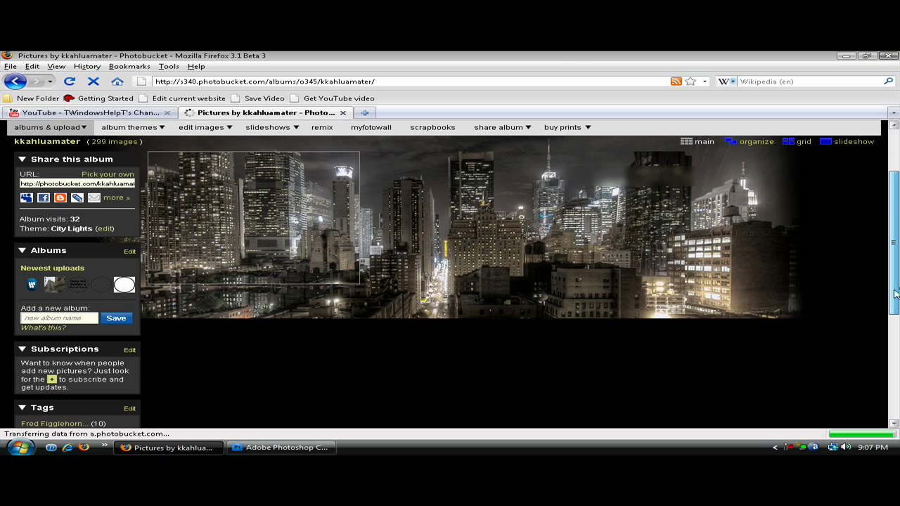
left_click_drag(896, 301, 895, 303)
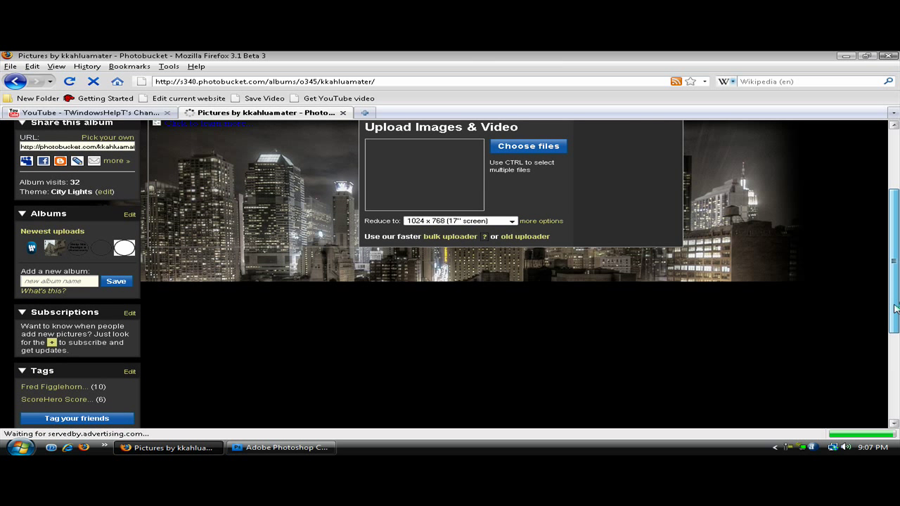
mouse_move(896, 304)
left_mouse_down()
mouse_move(895, 325)
mouse_move(889, 323)
left_mouse_up()
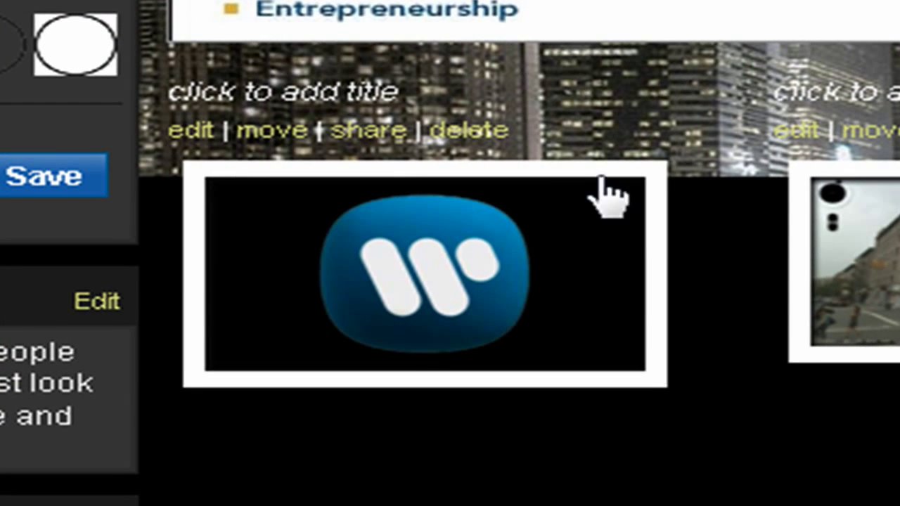
mouse_move(425, 274)
left_click(507, 222)
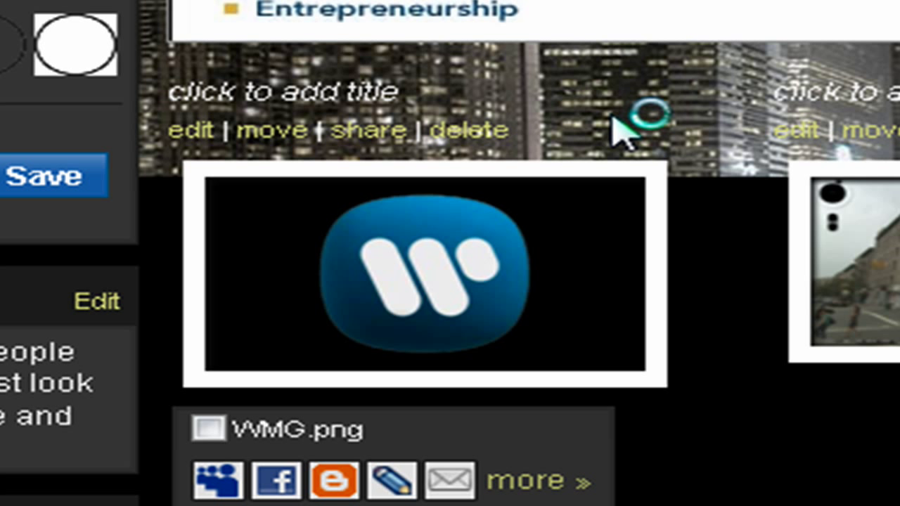